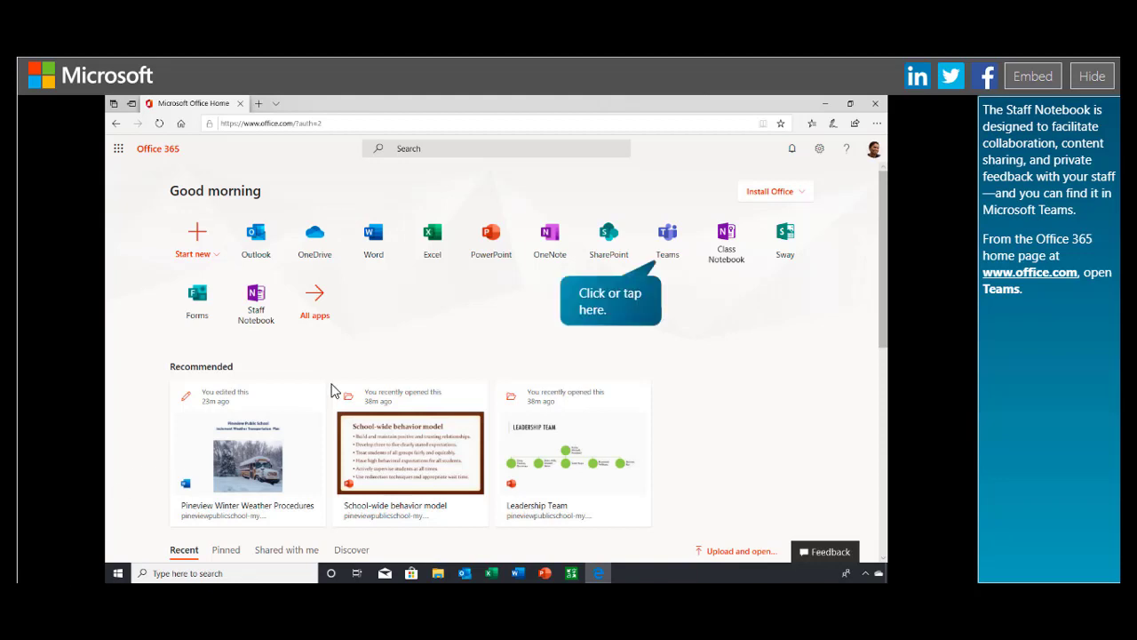
- Open Microsoft Teams and create a private team of the Staff type named "Pineview Staff"
click(669, 239)
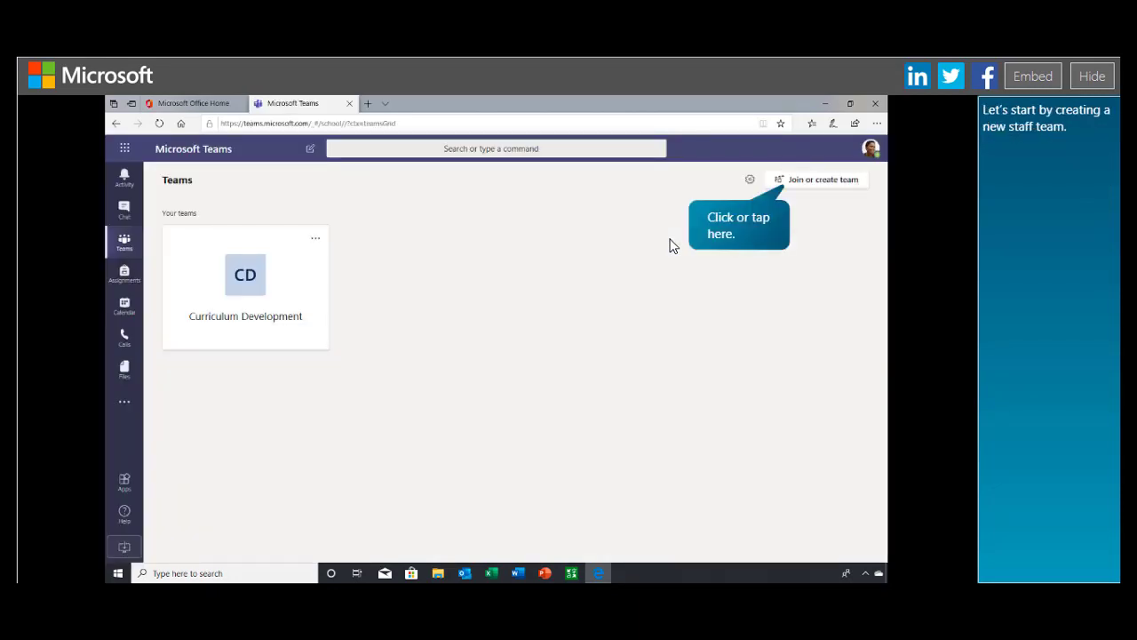
click(835, 185)
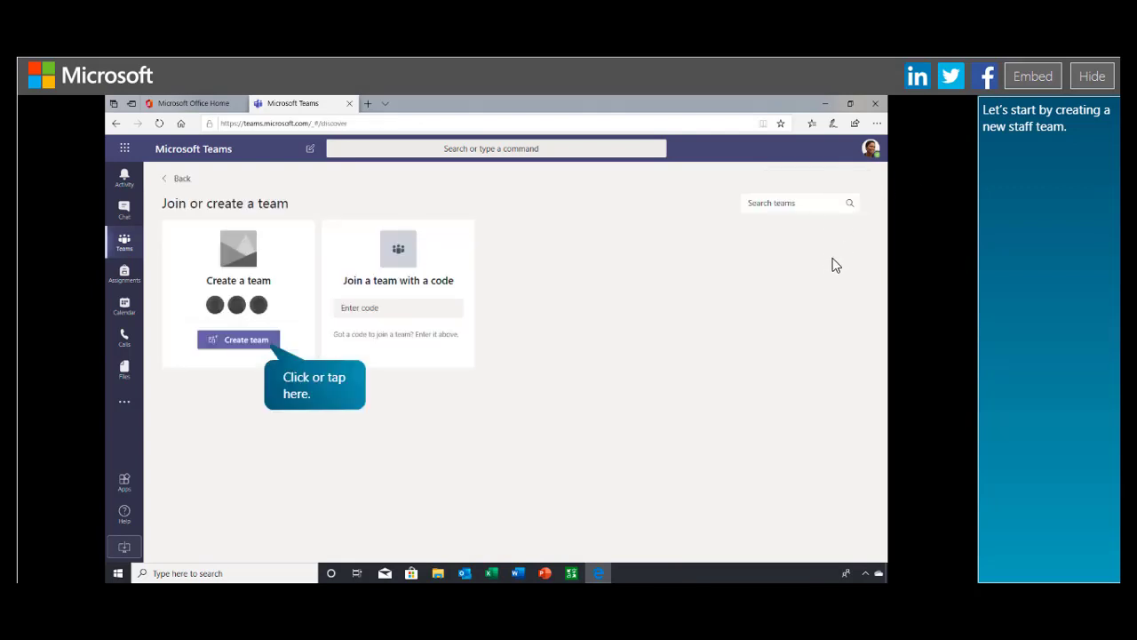
click(242, 342)
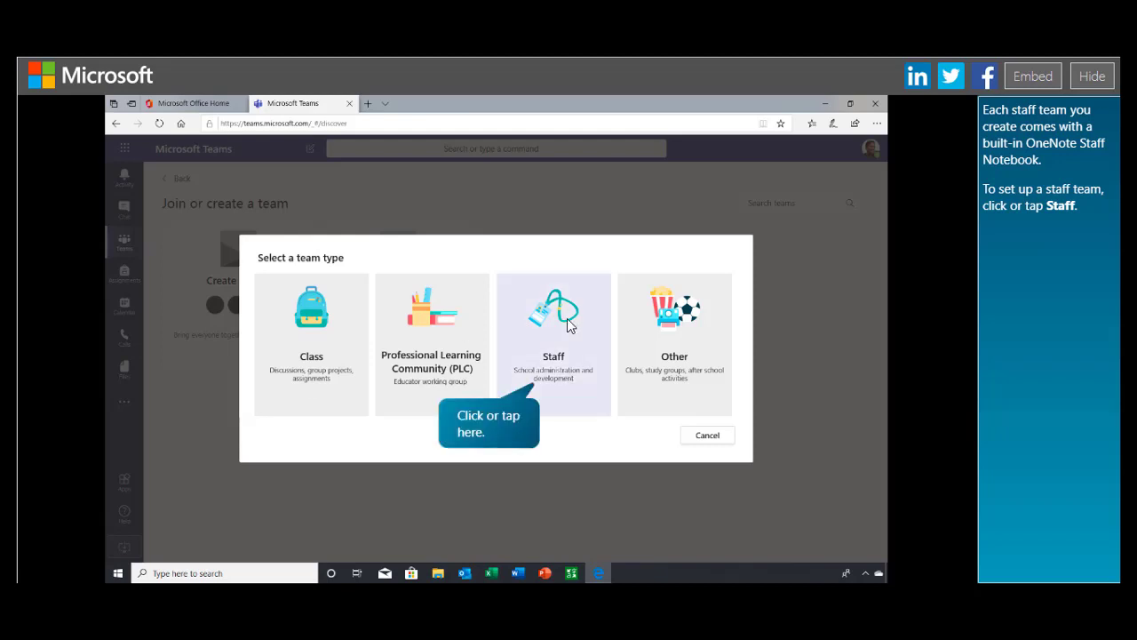
click(567, 353)
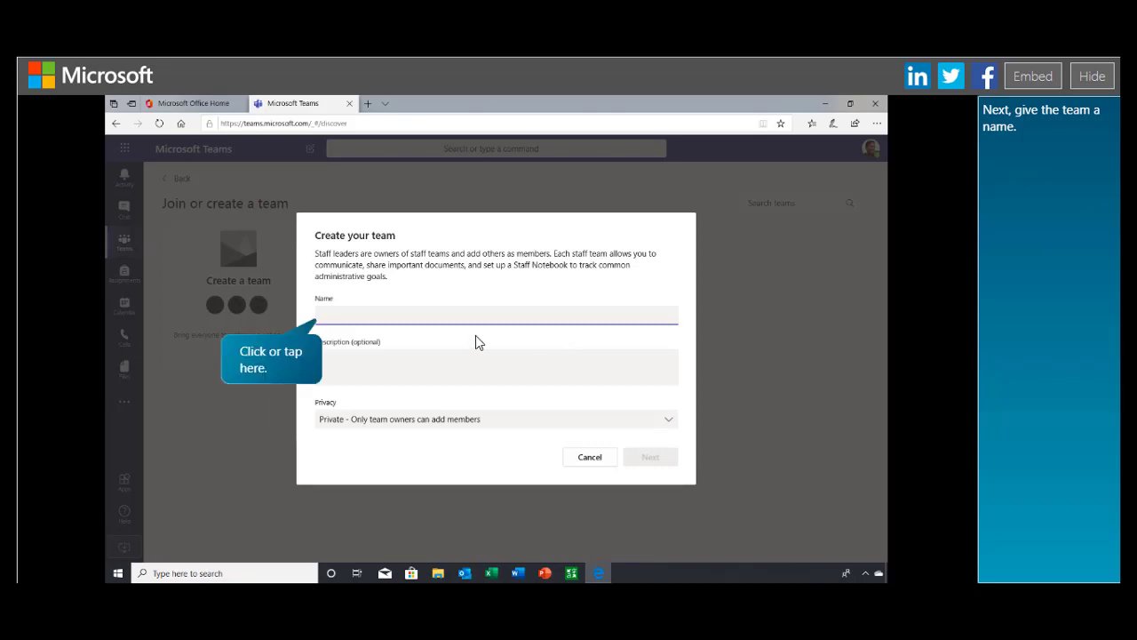
click(382, 321)
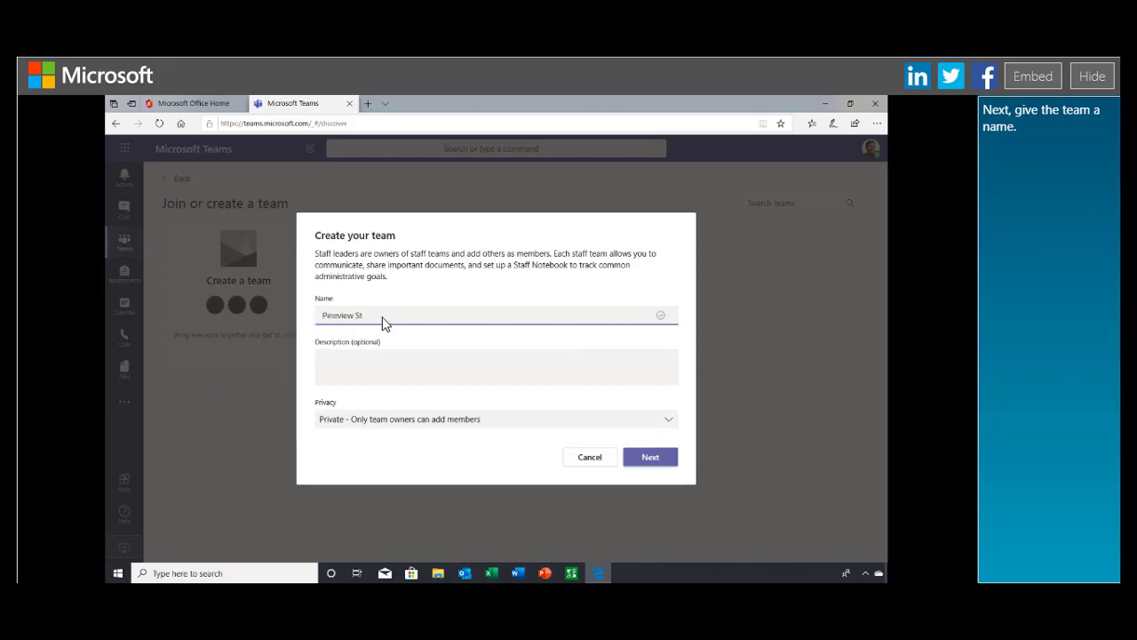
click(648, 454)
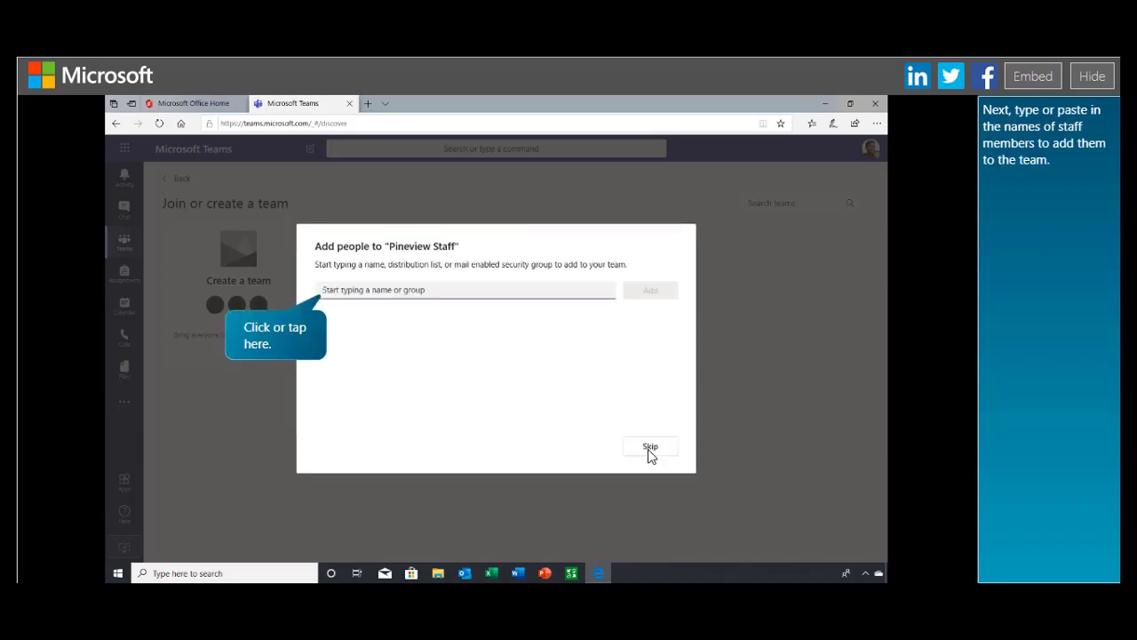
- Add the five staff members to the Pineview Staff team and make the first listed person an owner
click(345, 300)
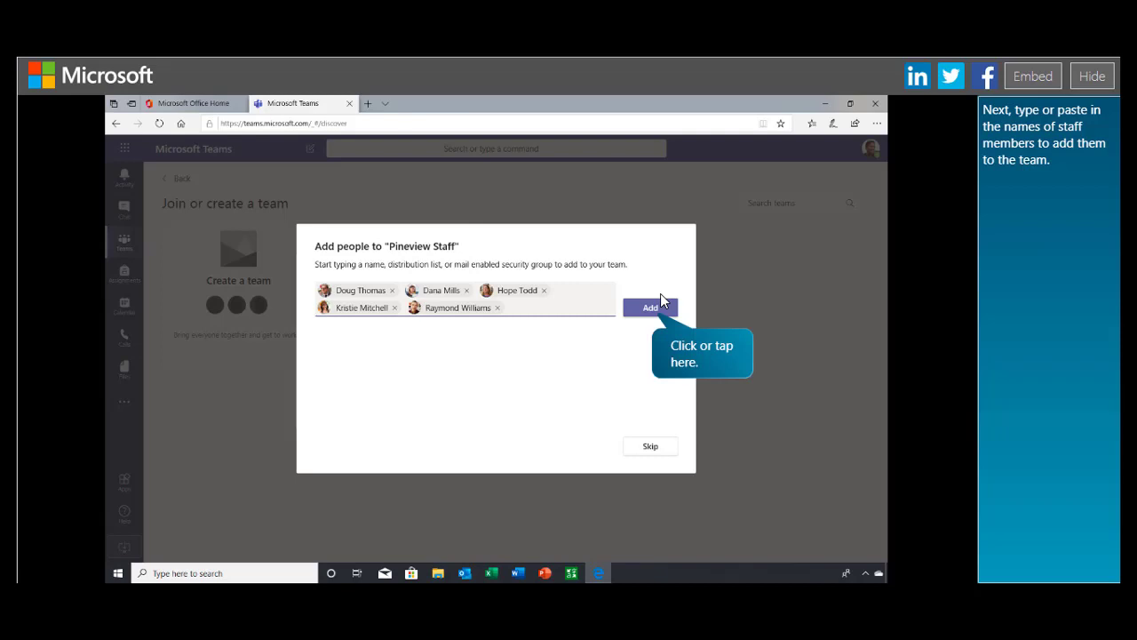
click(660, 311)
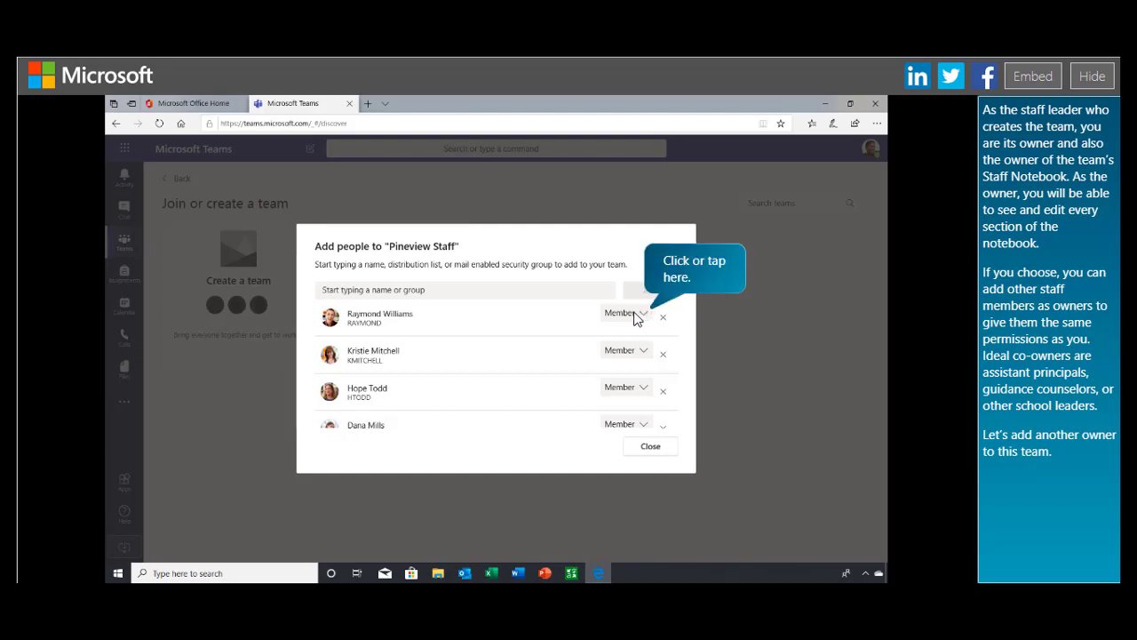
click(645, 319)
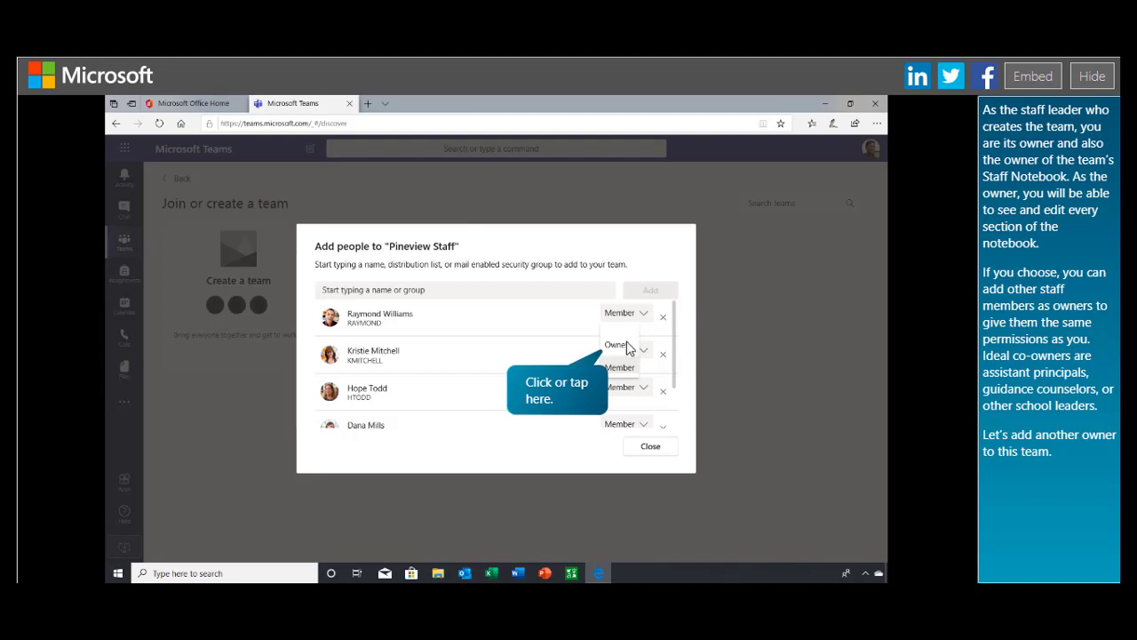
click(625, 352)
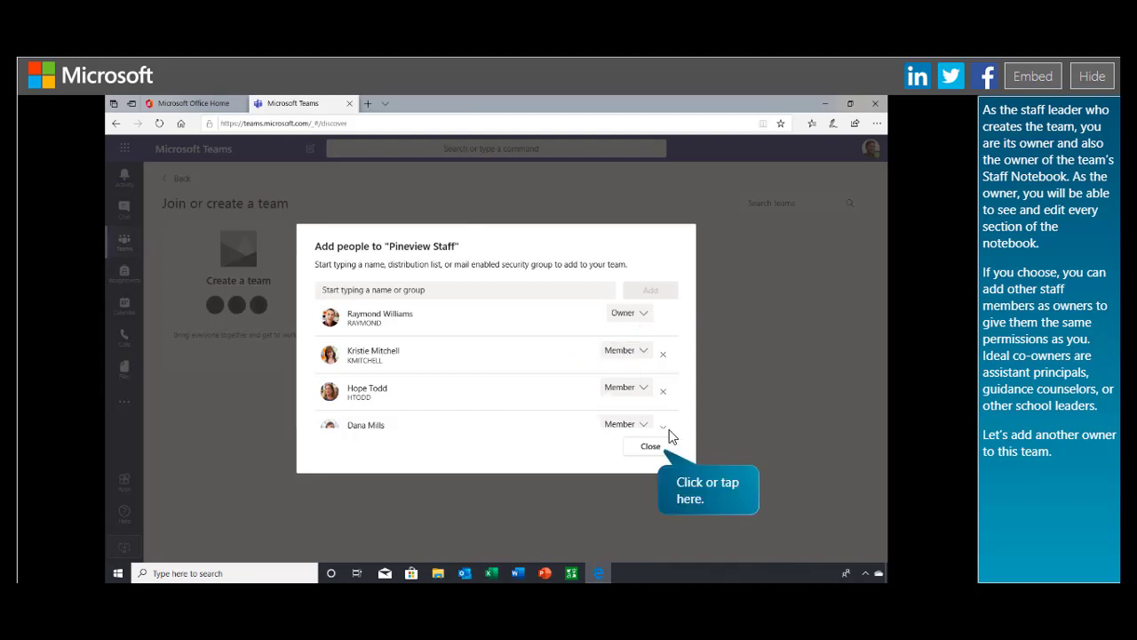
click(649, 448)
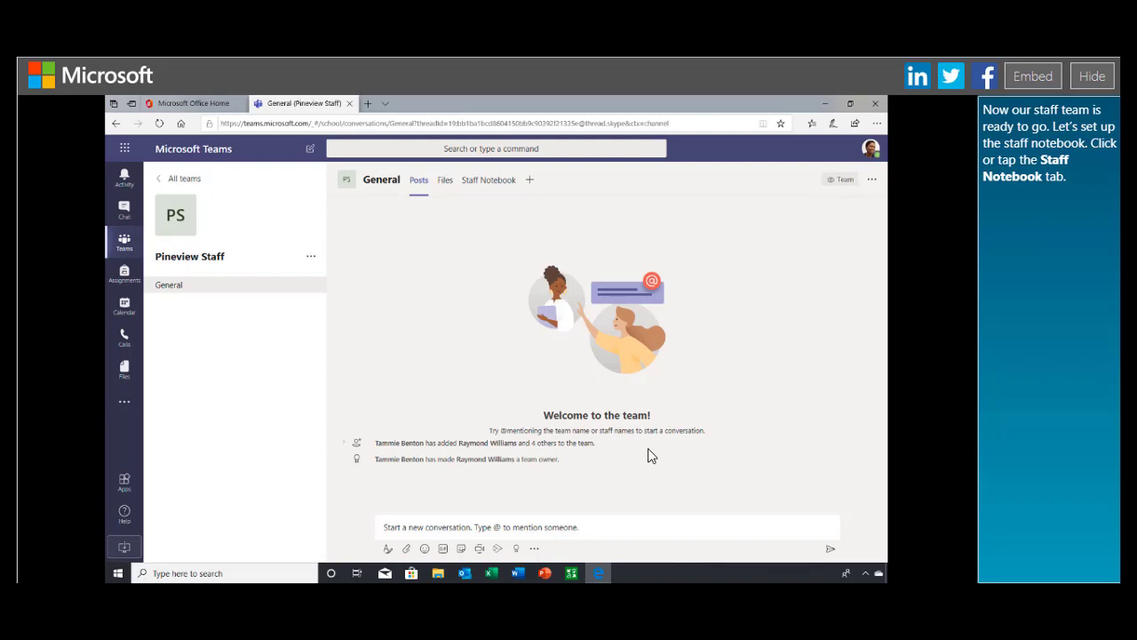
- Start setting up a blank OneNote Staff Notebook for the team and continue past the section group overview
click(496, 182)
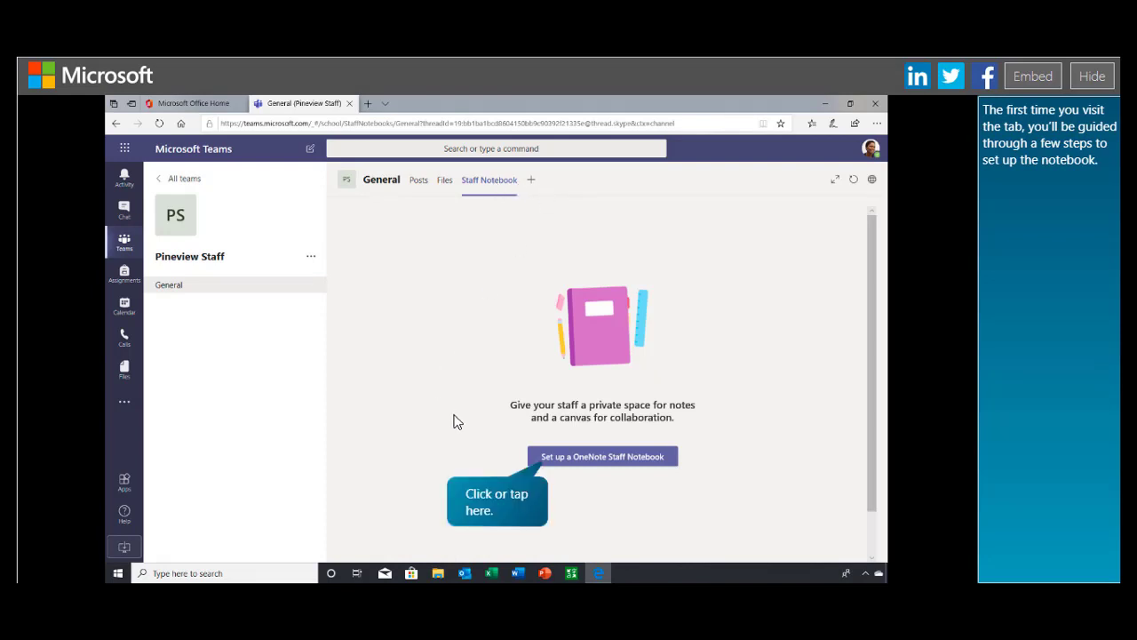
click(569, 460)
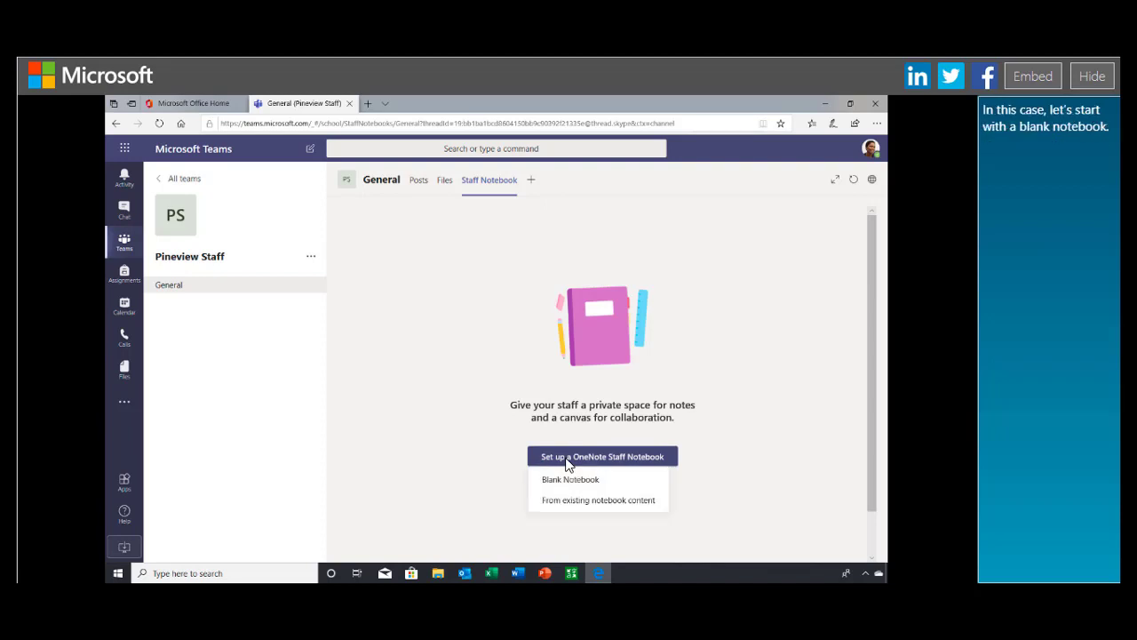
click(569, 482)
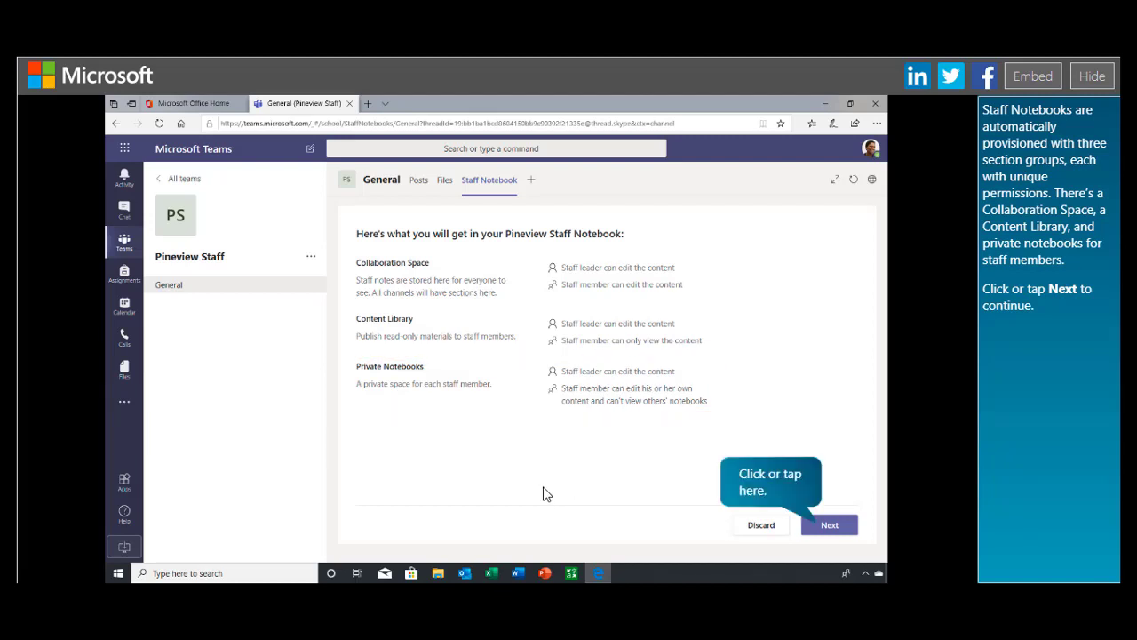
click(824, 526)
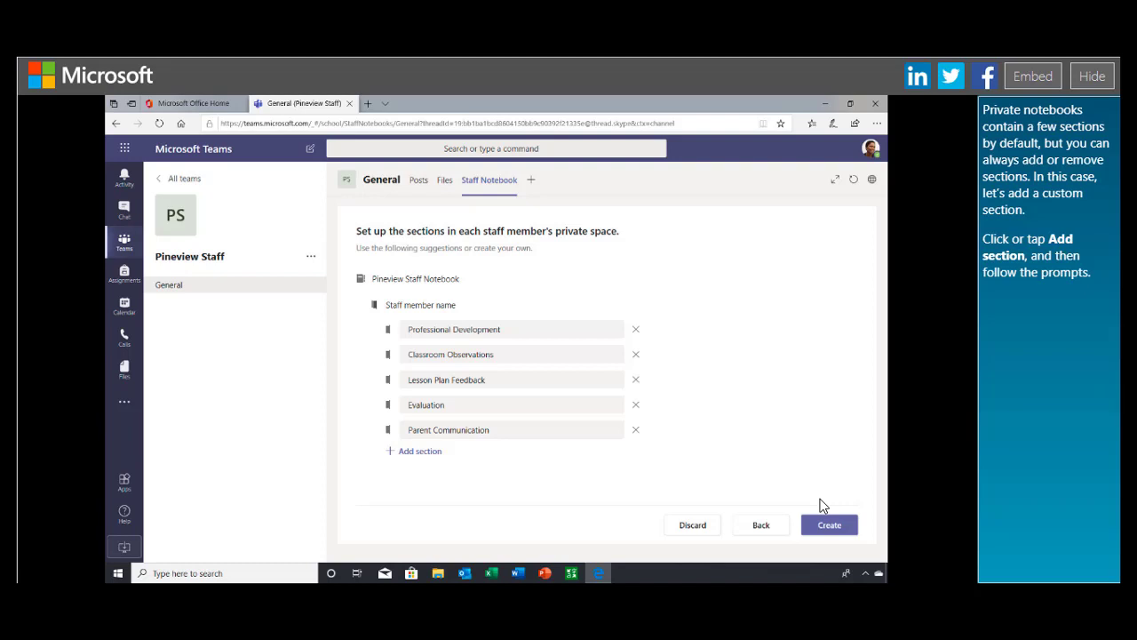
- Add an "Event Planning" section to each staff member's private space and create the notebook
click(416, 456)
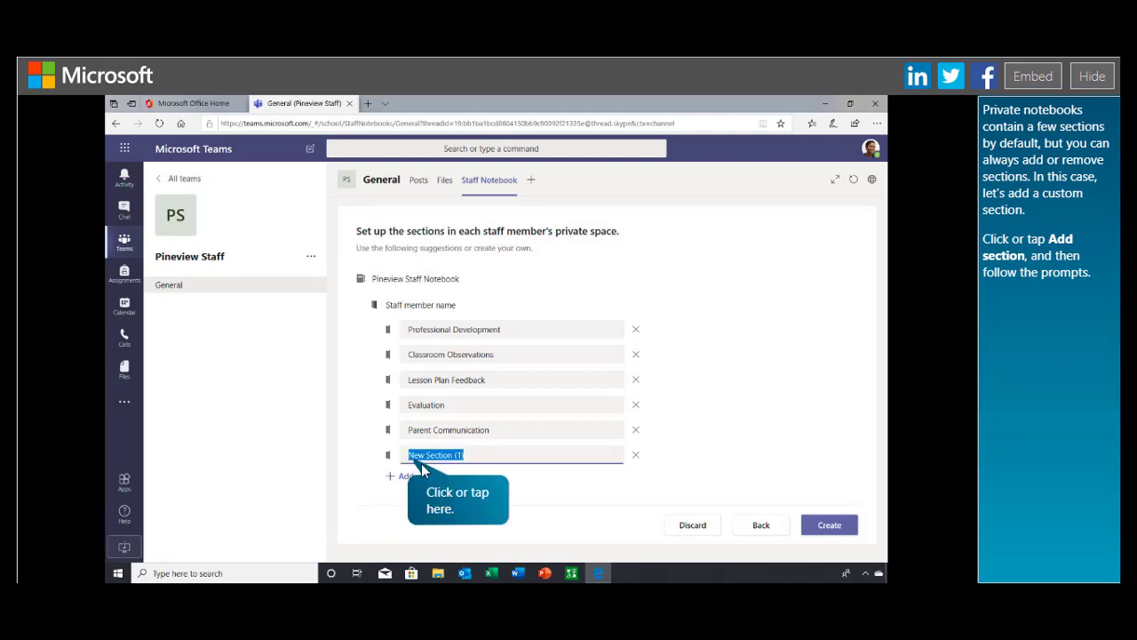
text(Event Planning)
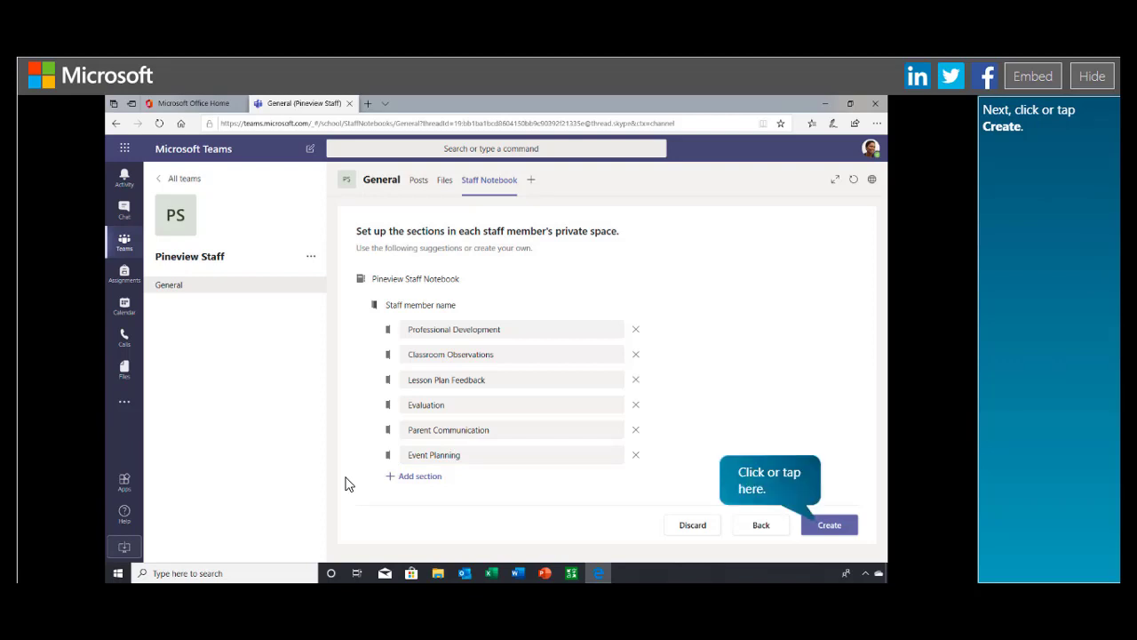
click(815, 525)
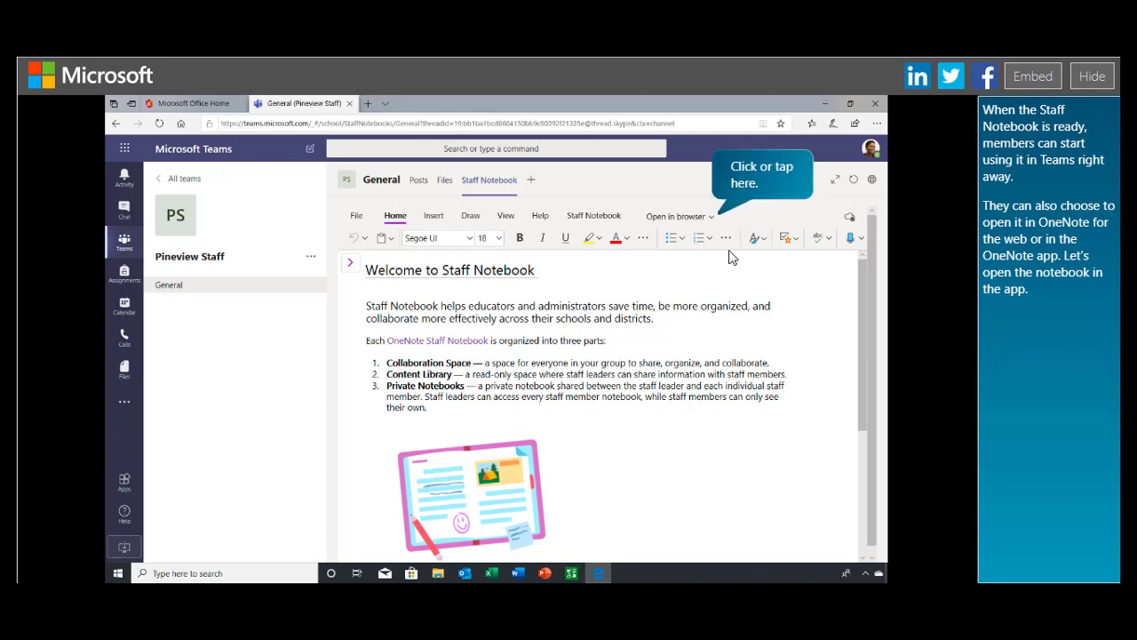
- Open the staff notebook in the OneNote app and view its Collaboration Space and Content Library
click(713, 219)
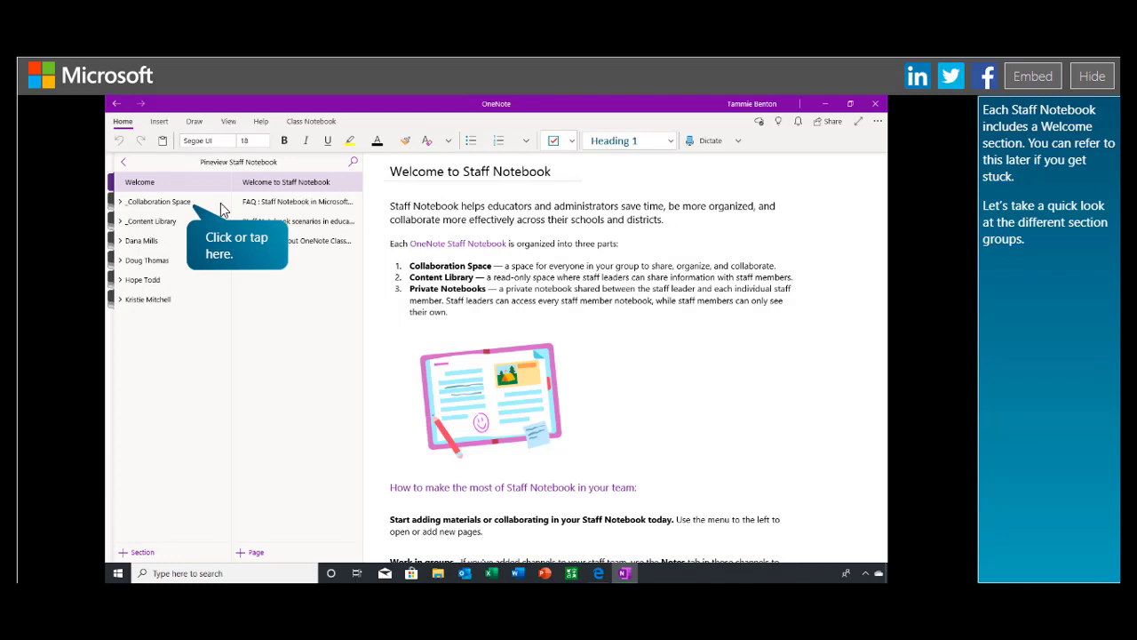
click(175, 207)
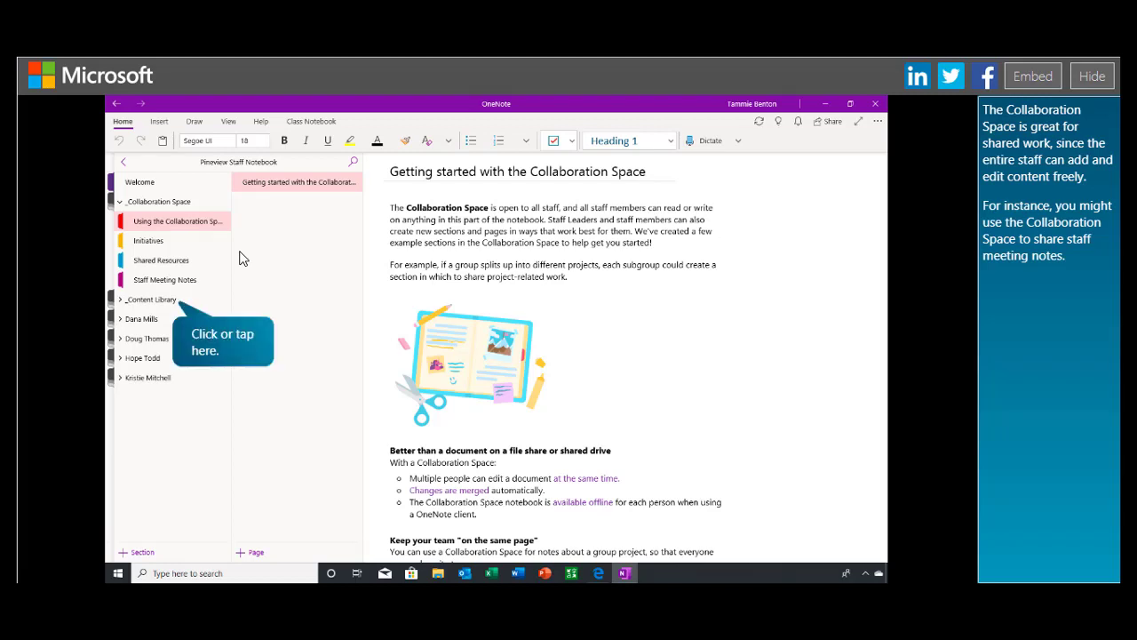
click(163, 298)
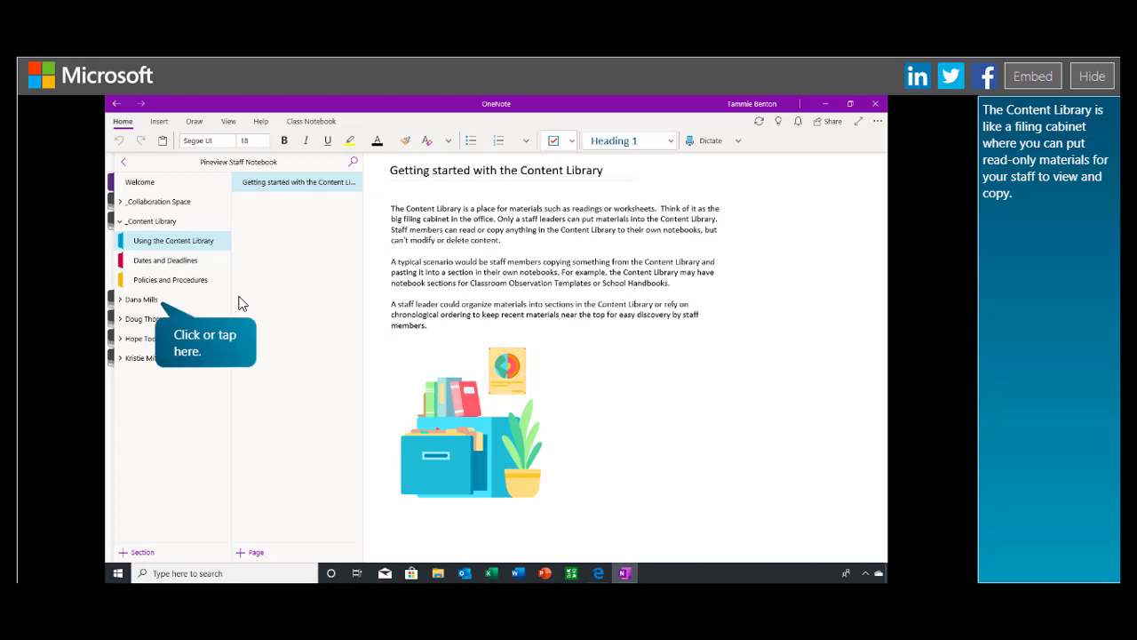
- In the first staff member's private notebook, title the Event Planning page "Science Fair Flyer"
click(140, 300)
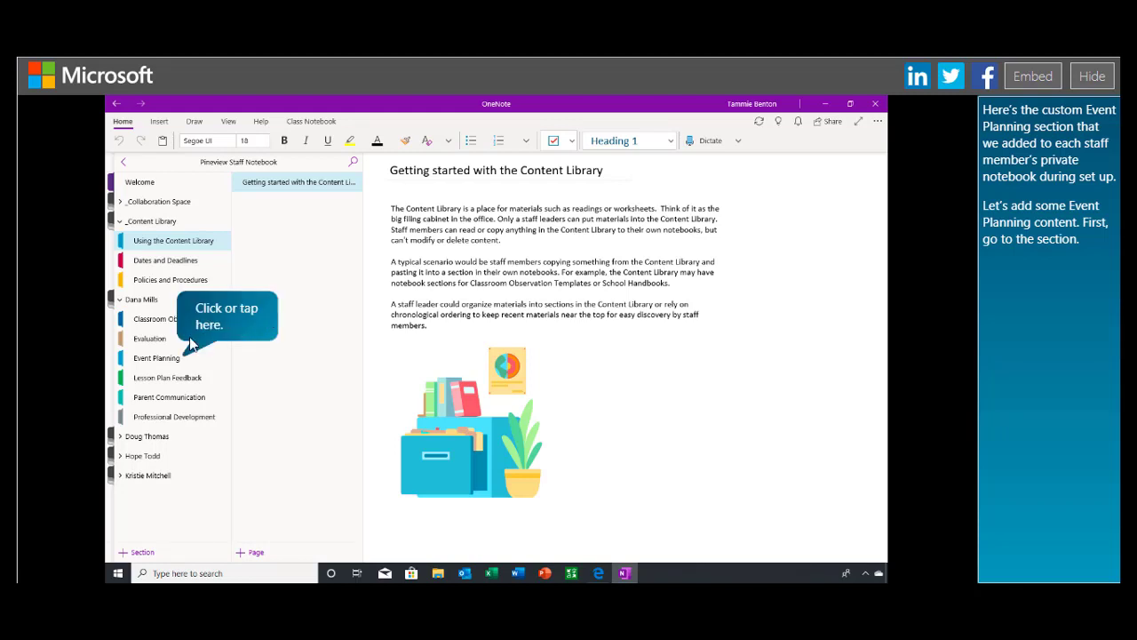
click(171, 359)
text(S)
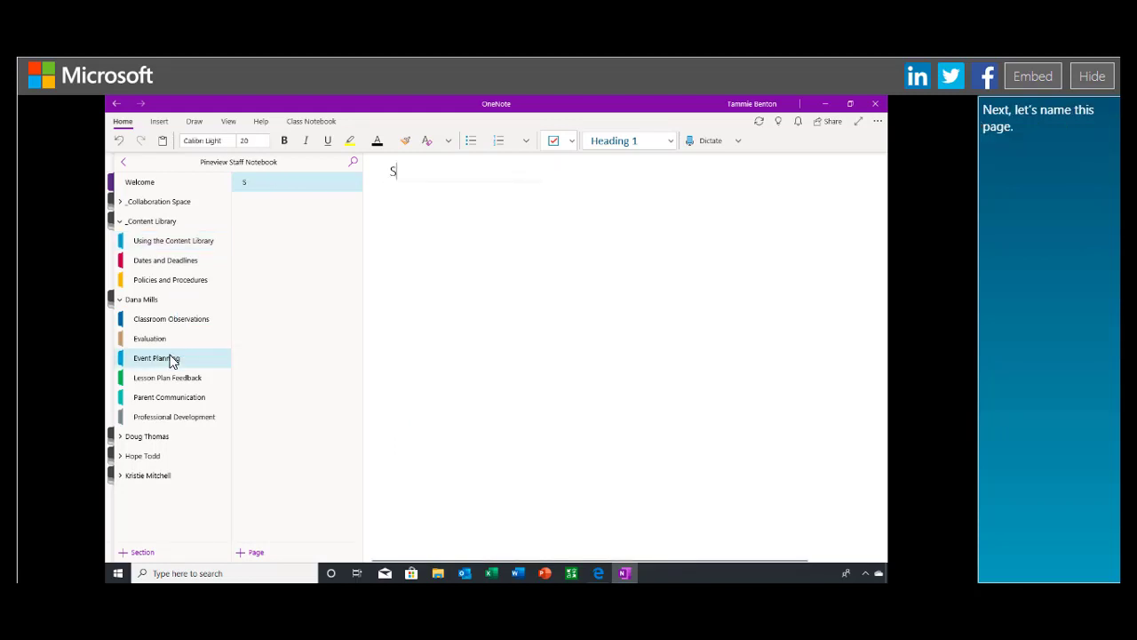
text(cience Fair Flyer)
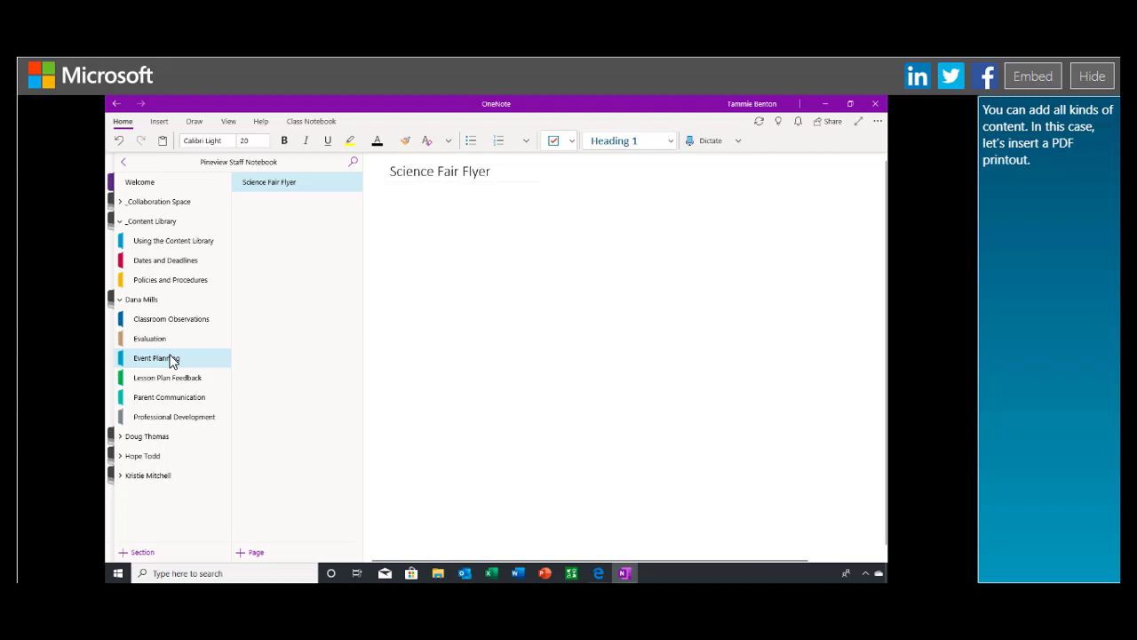
- Insert the Science Fair Flyer PDF as a printout on the page
click(159, 124)
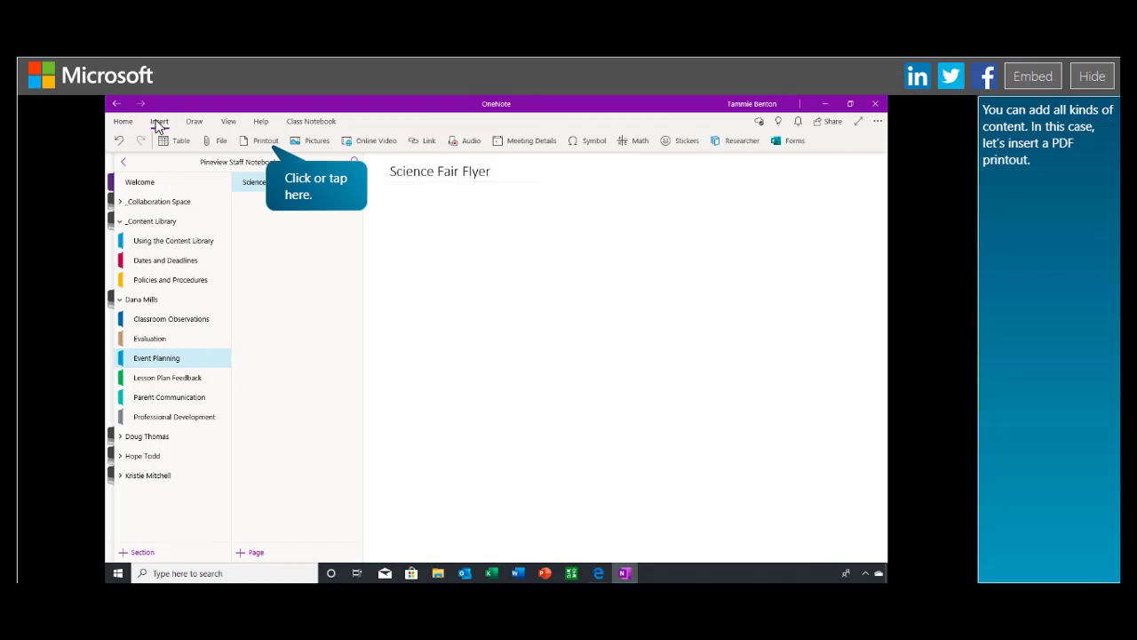
click(262, 142)
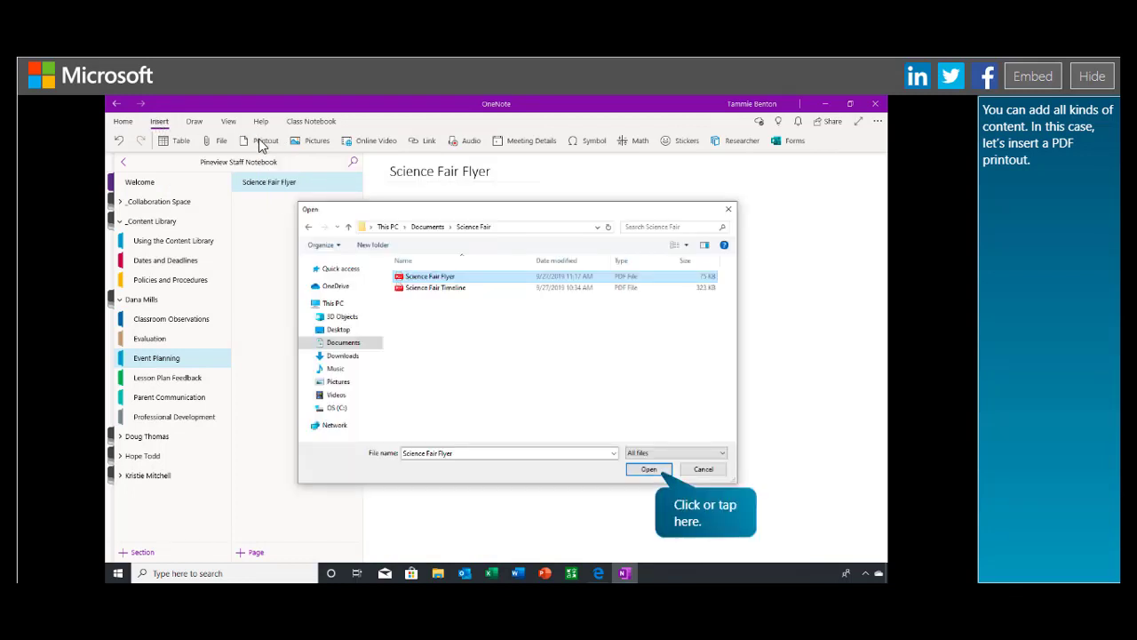
click(649, 472)
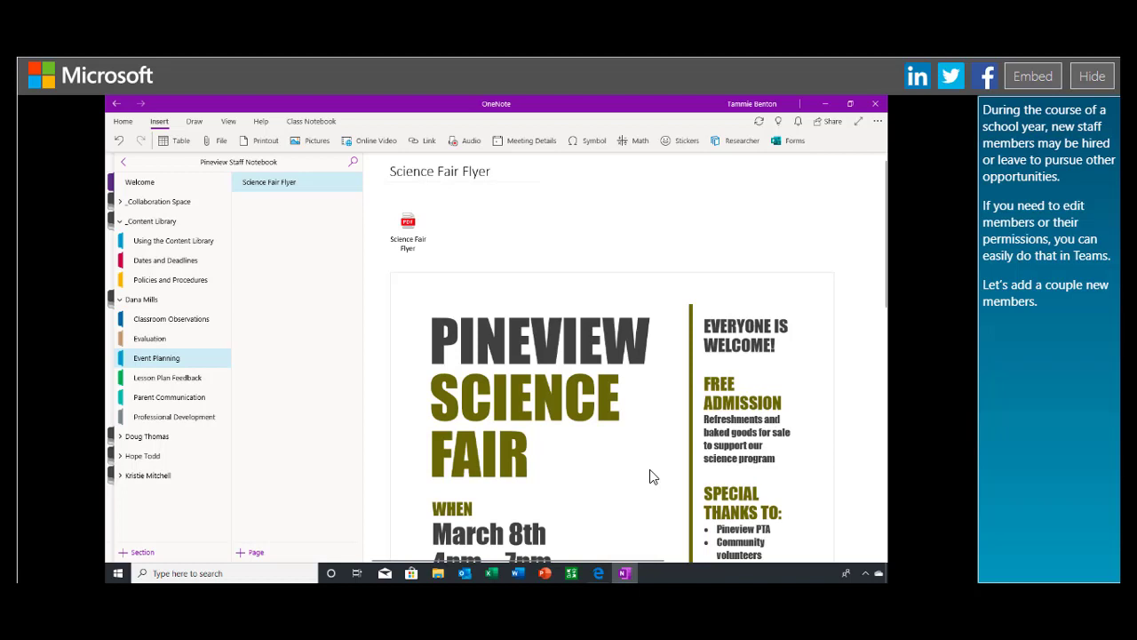
- Switch back to Microsoft Teams and add the Math Department Lead as a member of the Pineview Staff team
click(599, 573)
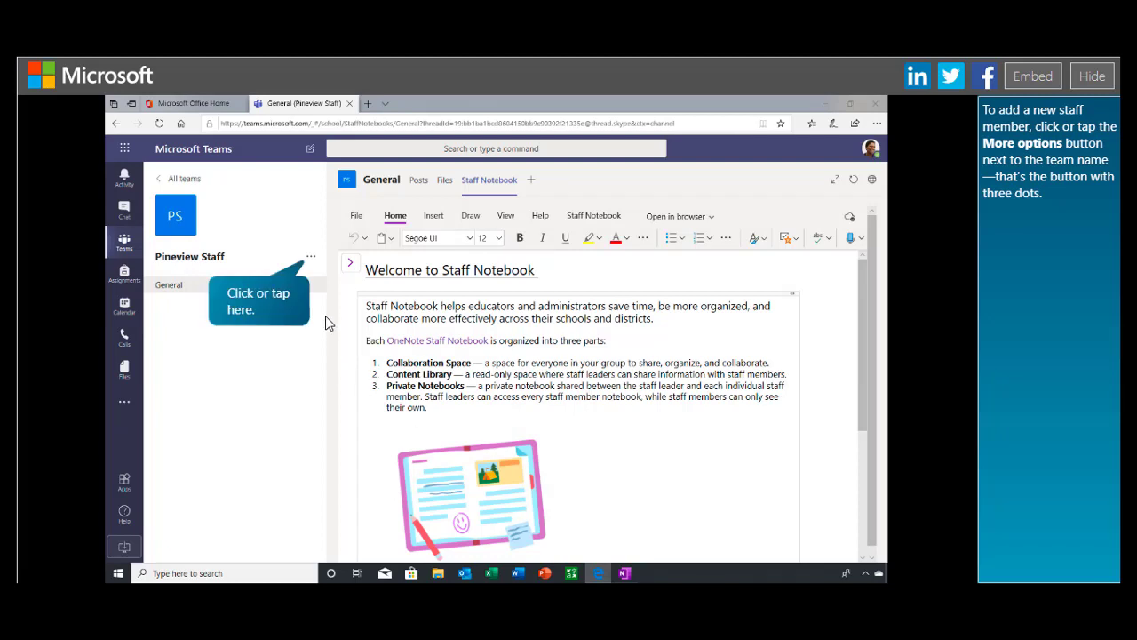
click(313, 256)
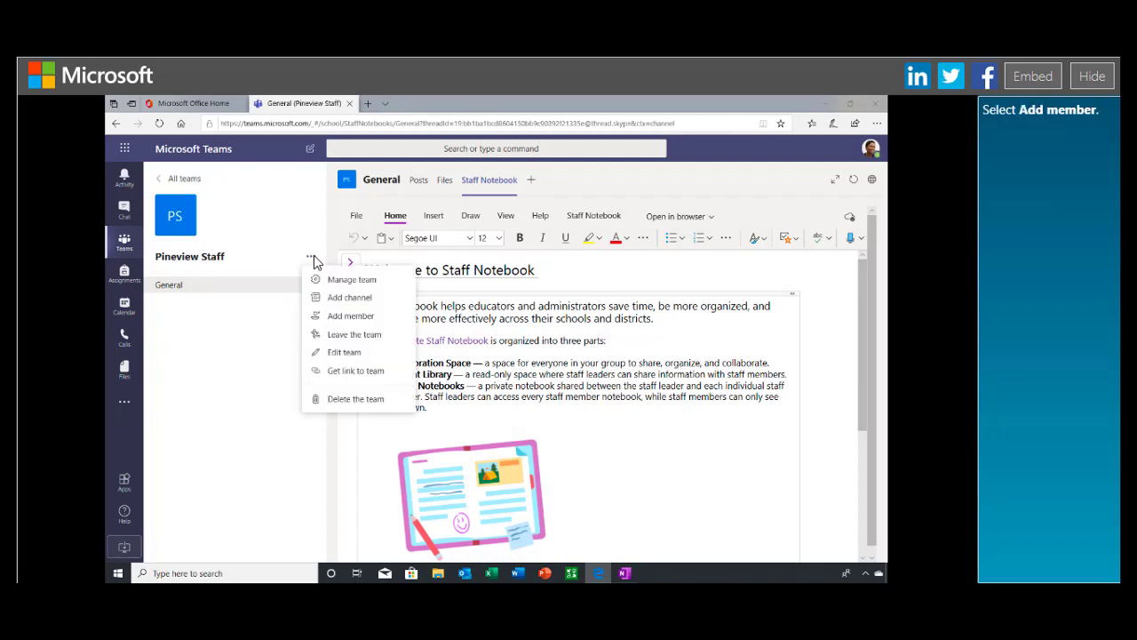
click(347, 318)
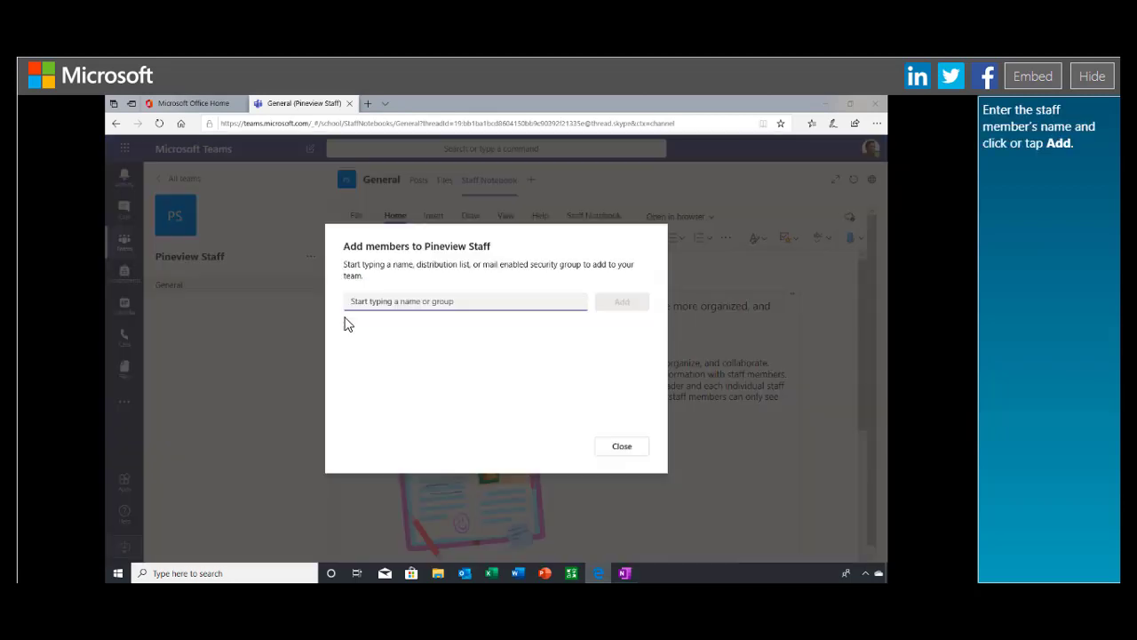
text(Luis)
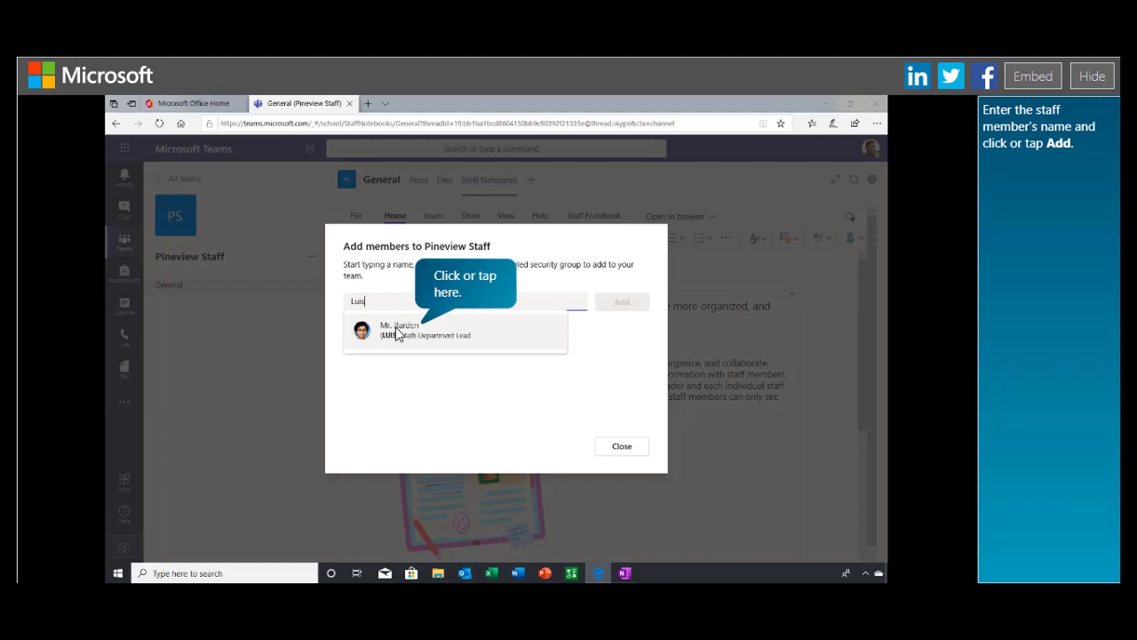
click(390, 334)
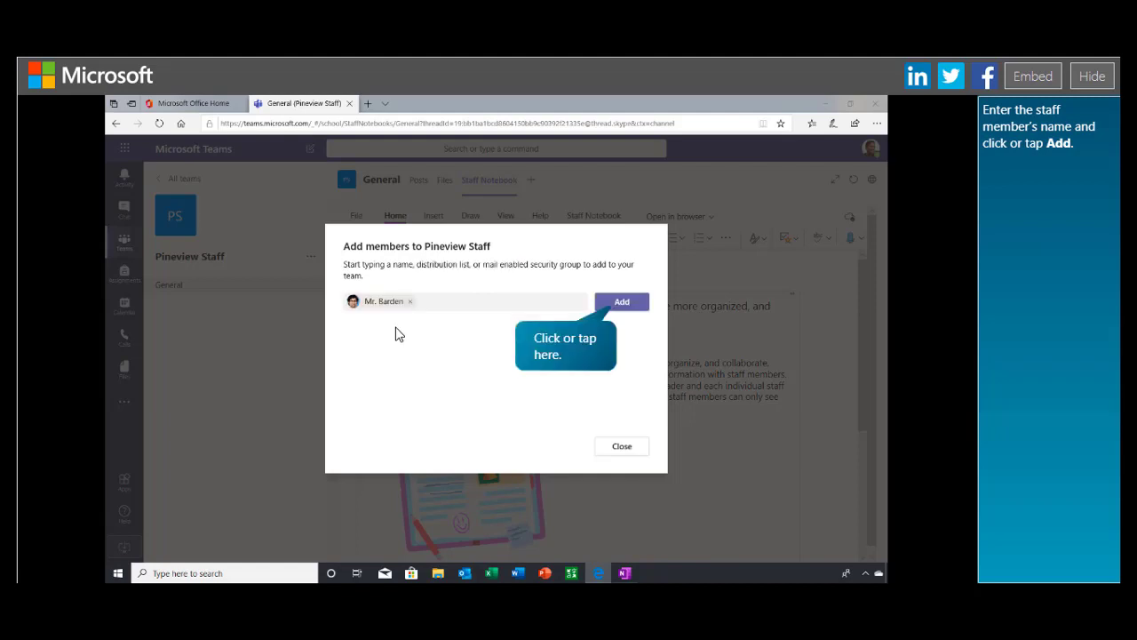
click(626, 303)
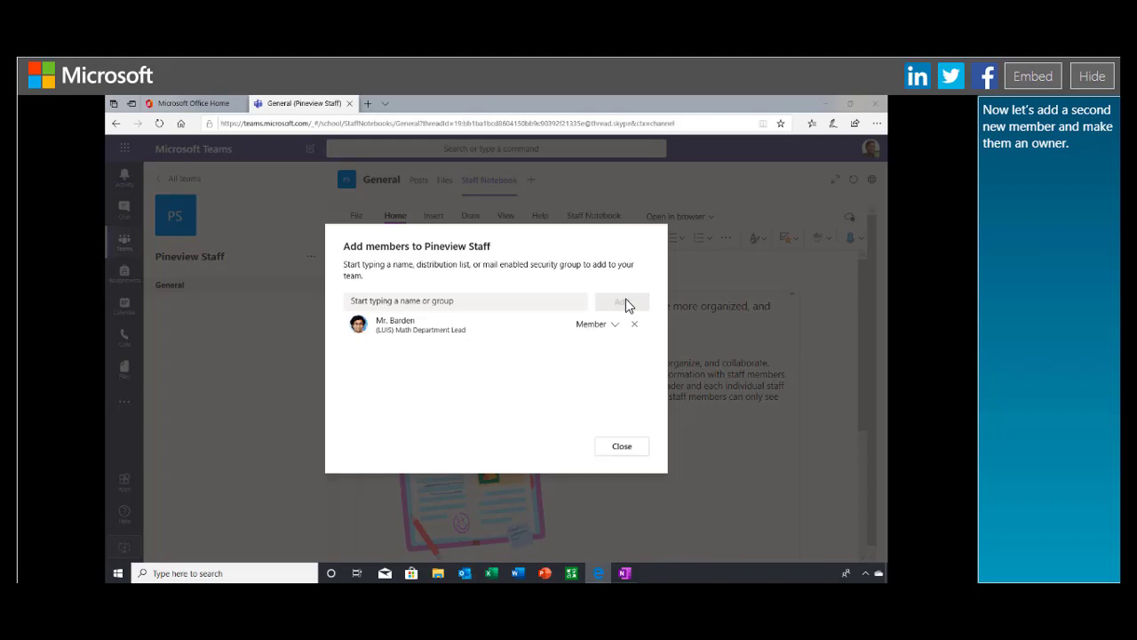
- Add the English Department Lead to the Pineview Staff team and set their role to Owner
click(363, 306)
text(Kendall)
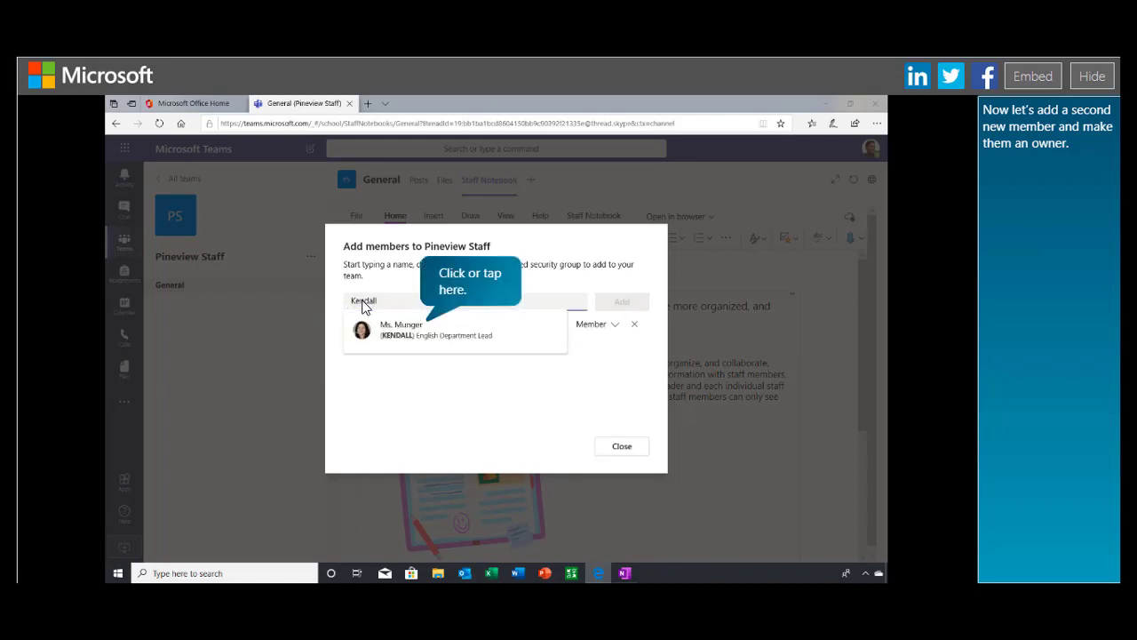
click(388, 330)
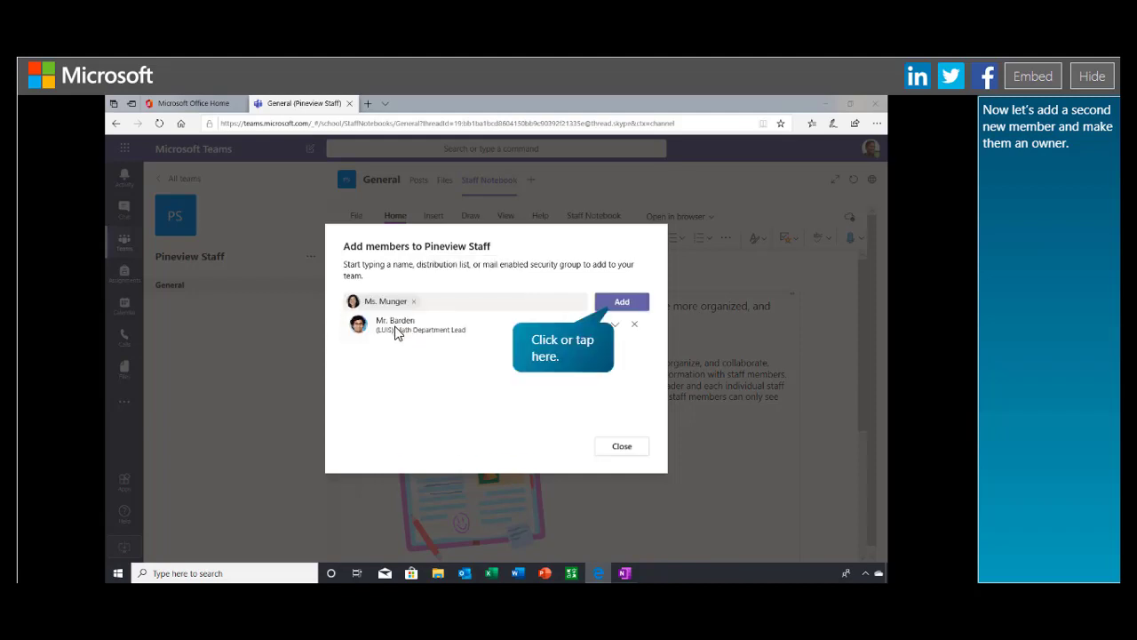
click(618, 309)
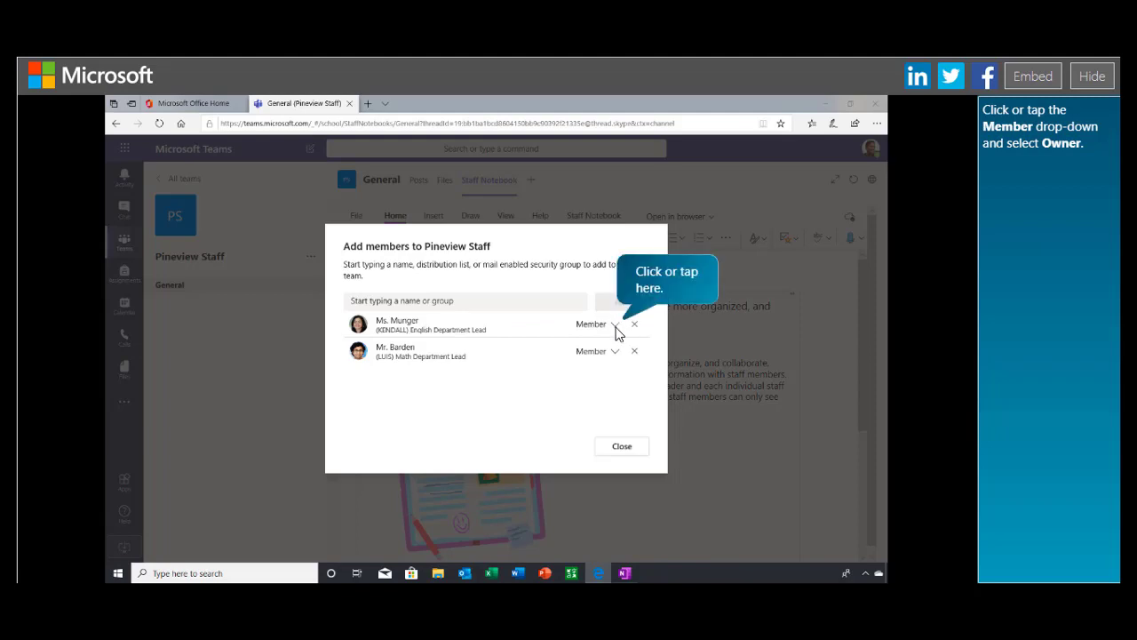
click(617, 325)
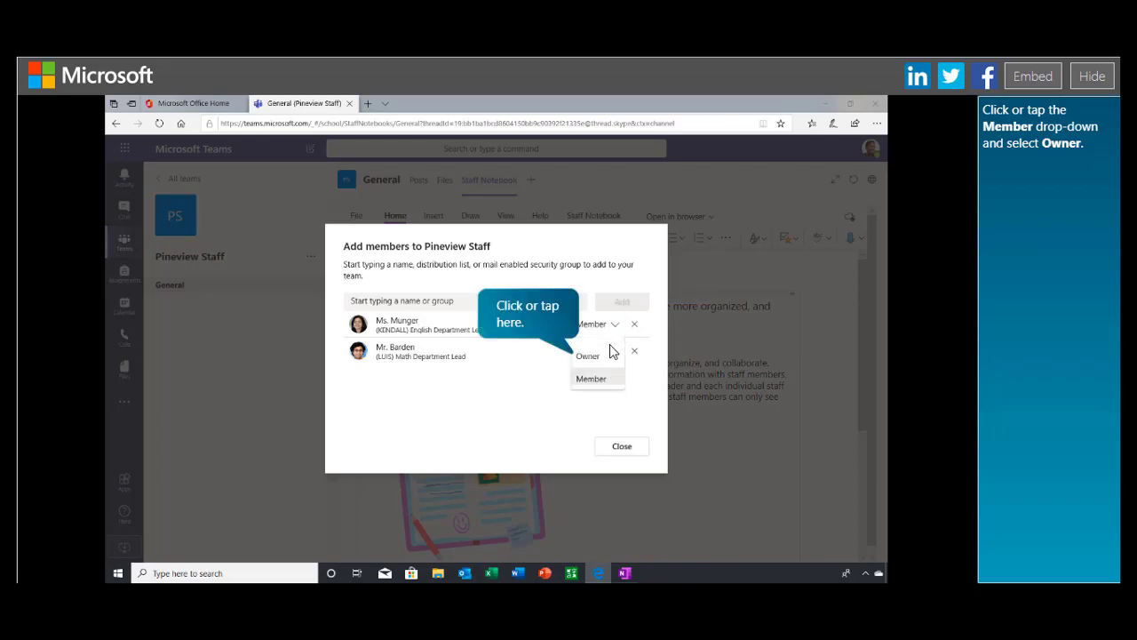
click(604, 360)
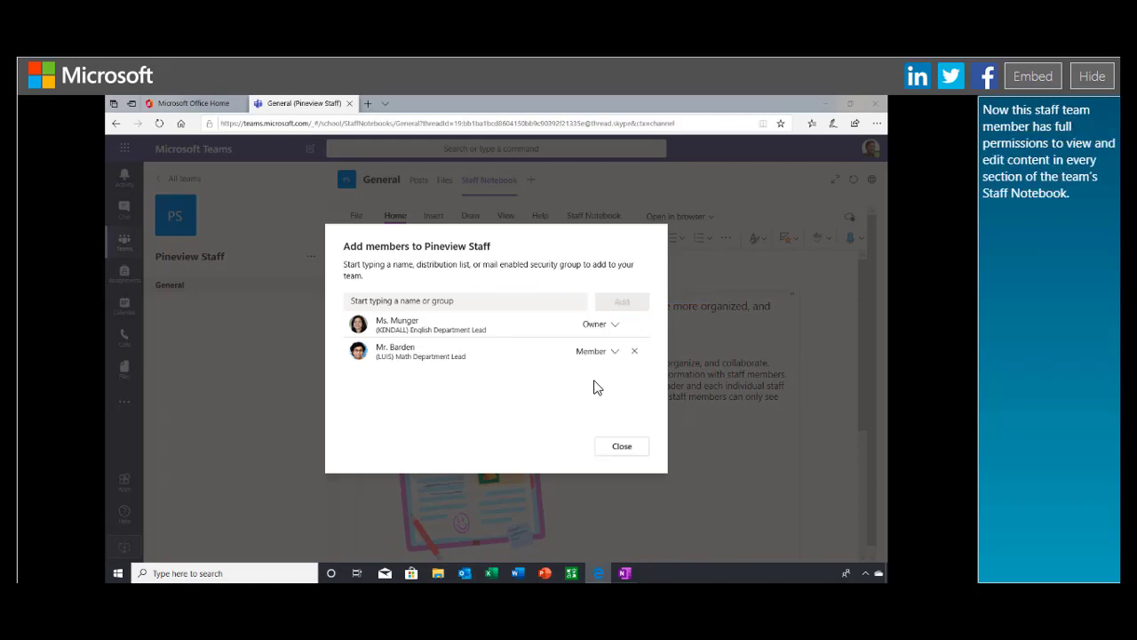